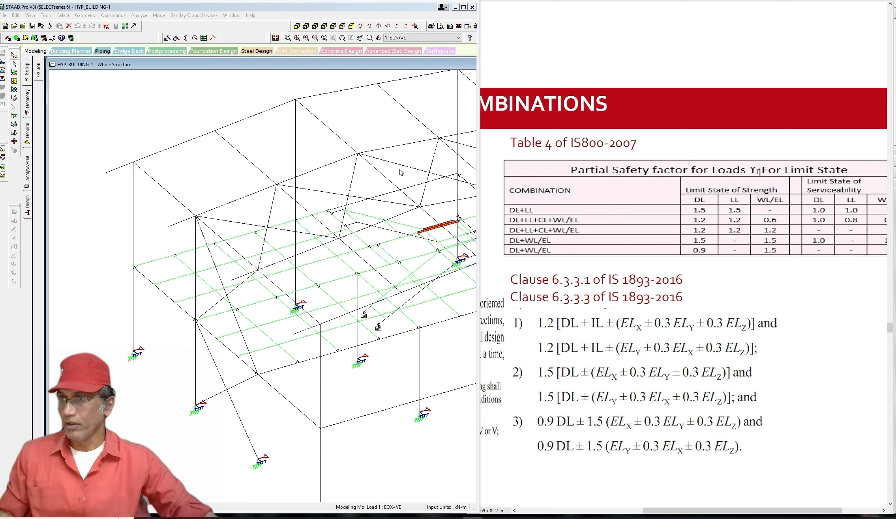
- Start defining a new load combination under Load Cases Details with load number 51
left_click(29, 136)
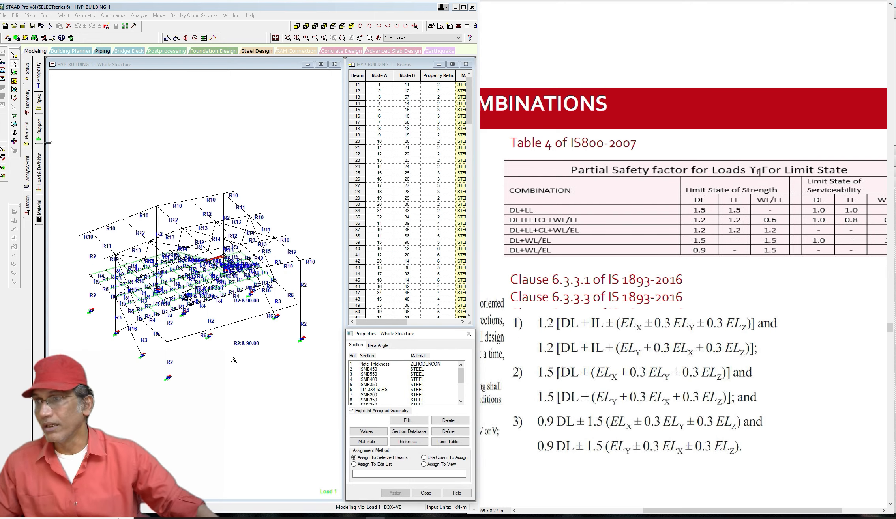
left_click(40, 171)
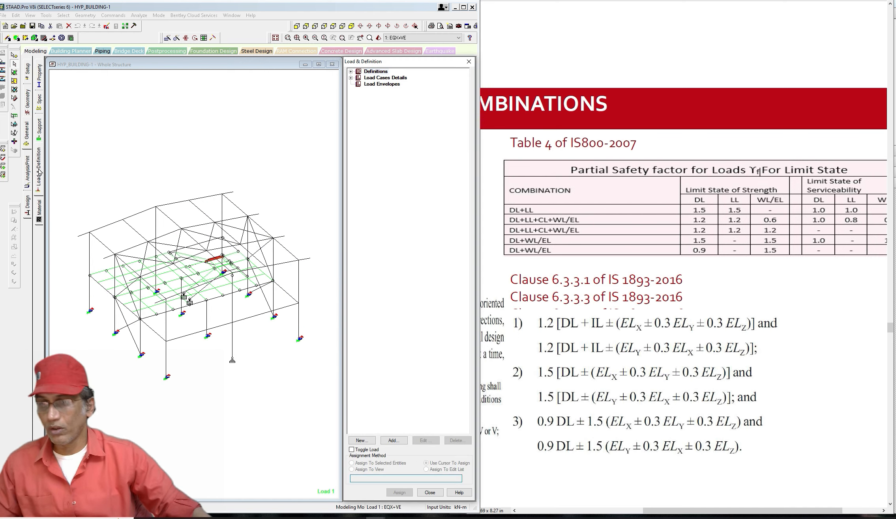
left_click(352, 78)
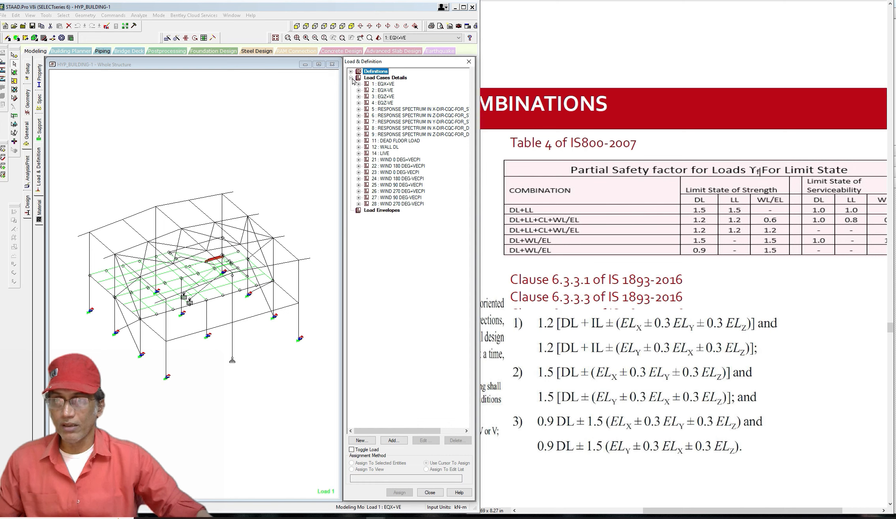
left_click(385, 79)
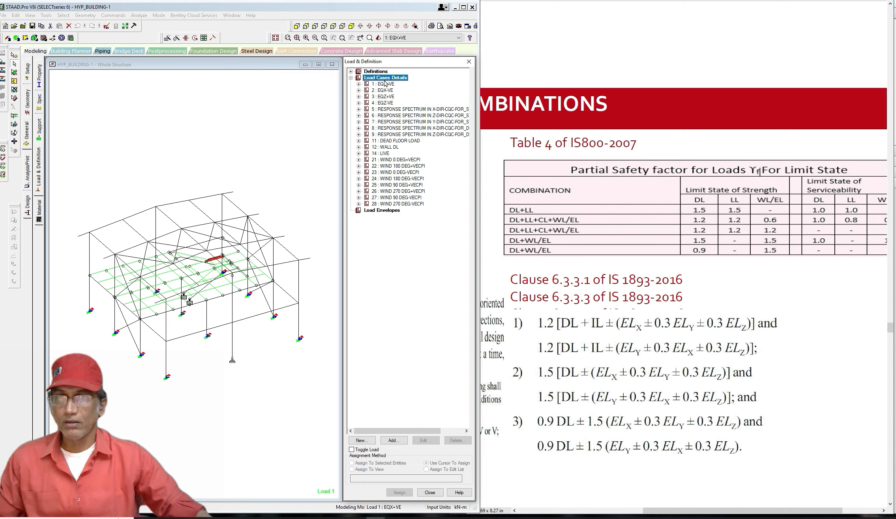
left_click(394, 440)
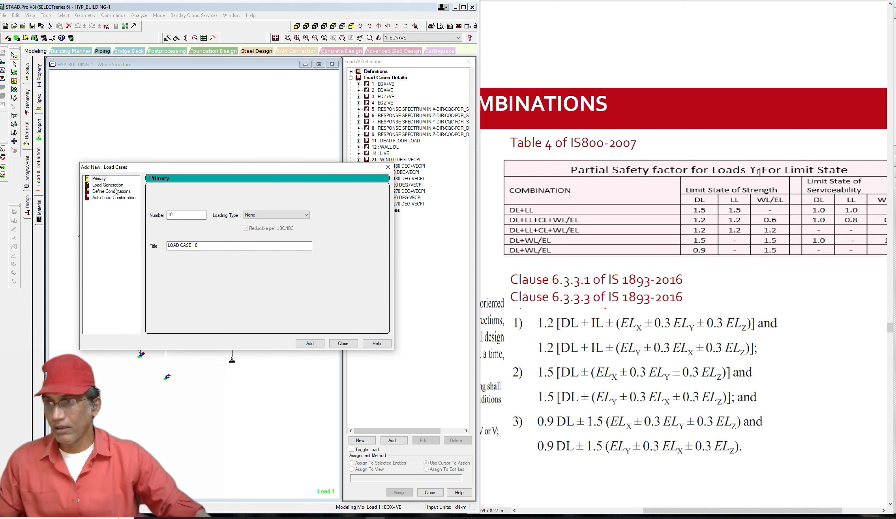
left_click(114, 193)
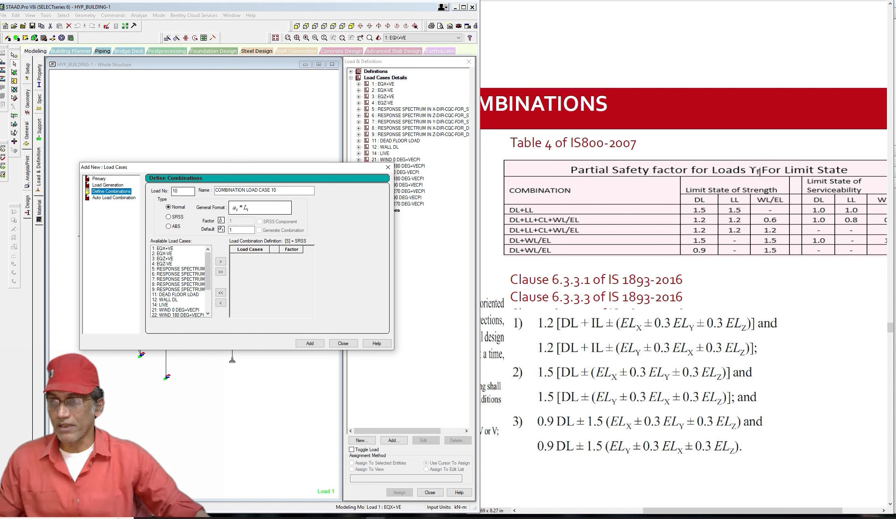
double_click(174, 191)
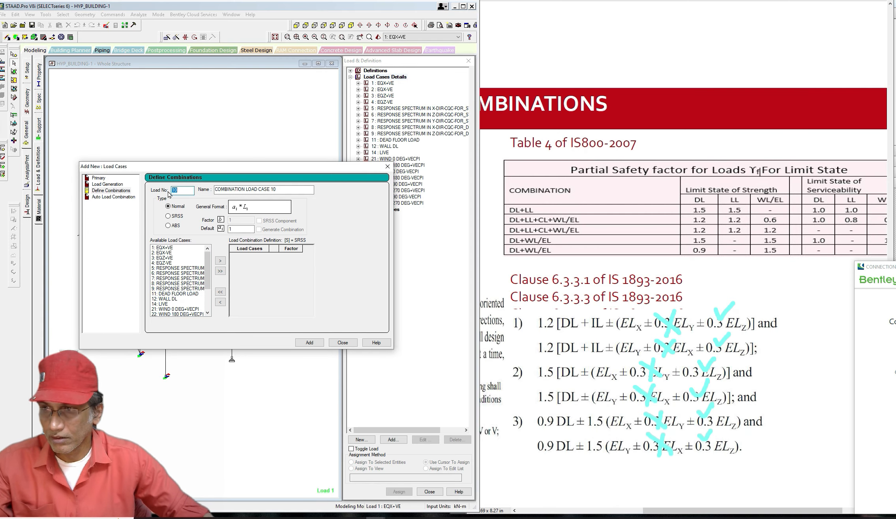
type("5")
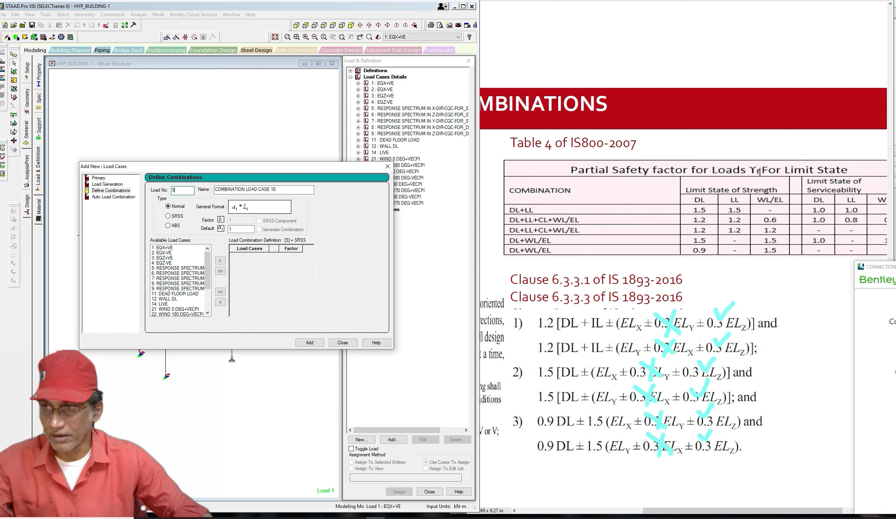
key("Tab")
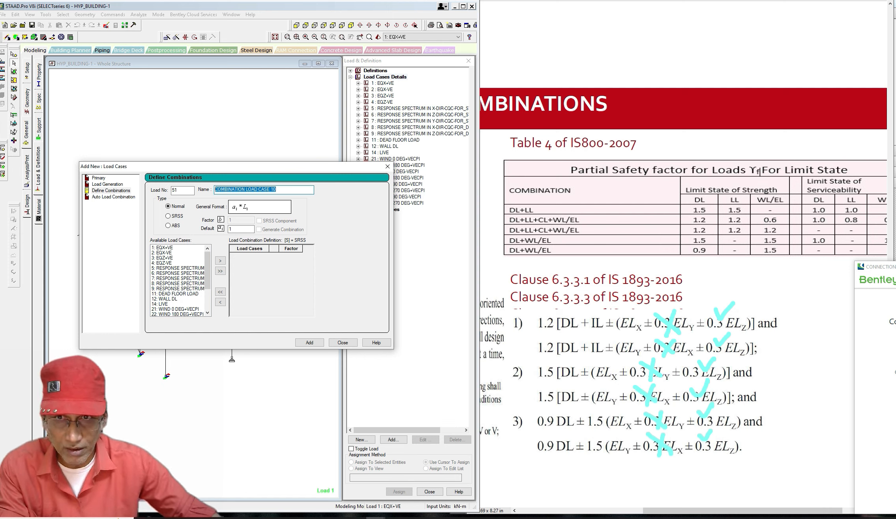
- Name the combination 1.5DL+1.5LL and set its default factor to 1.5
key("ctrl+shift+d")
mouse_move(710, 198)
left_mouse_down()
mouse_move(689, 202)
mouse_move(714, 216)
mouse_move(712, 199)
mouse_move(726, 216)
mouse_move(748, 205)
mouse_move(735, 200)
left_mouse_up()
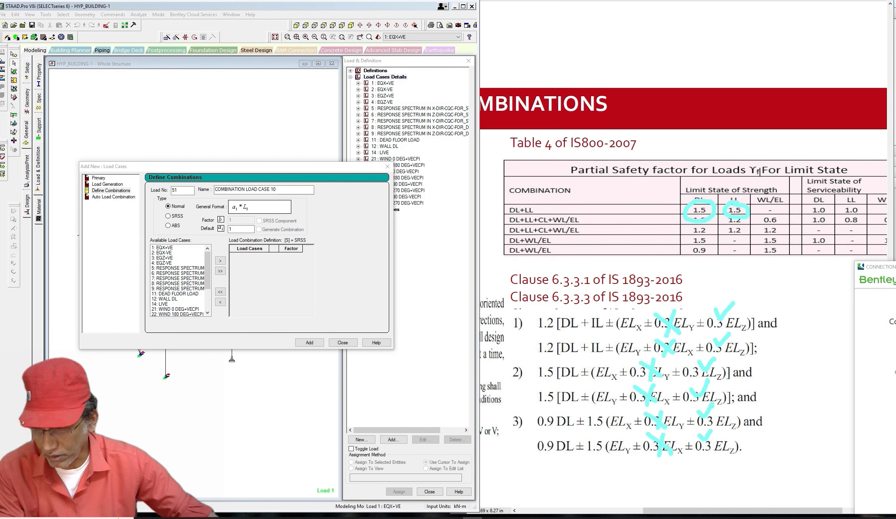
left_click_drag(278, 190, 215, 190)
type("1")
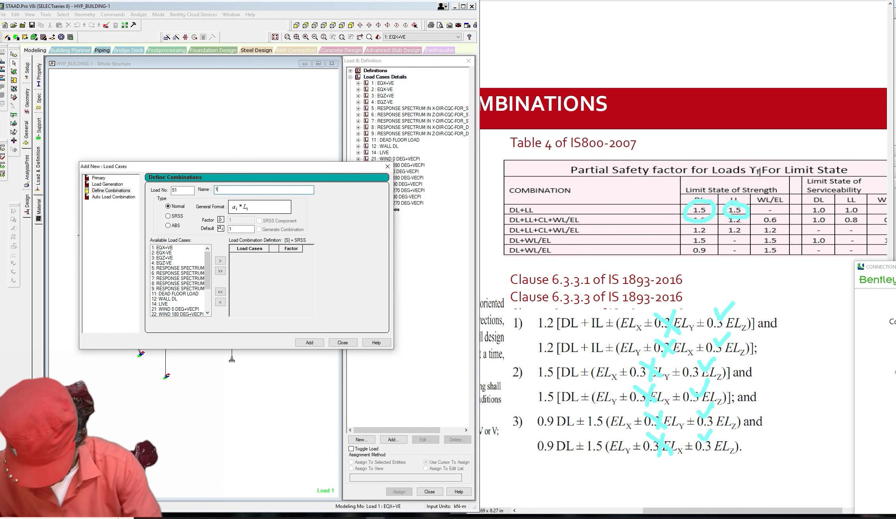
type(".5")
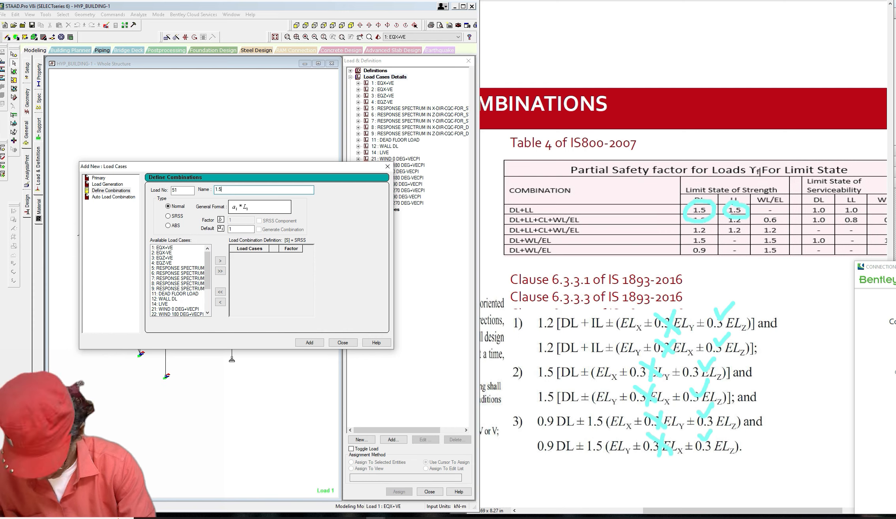
type("DL+1.5LL")
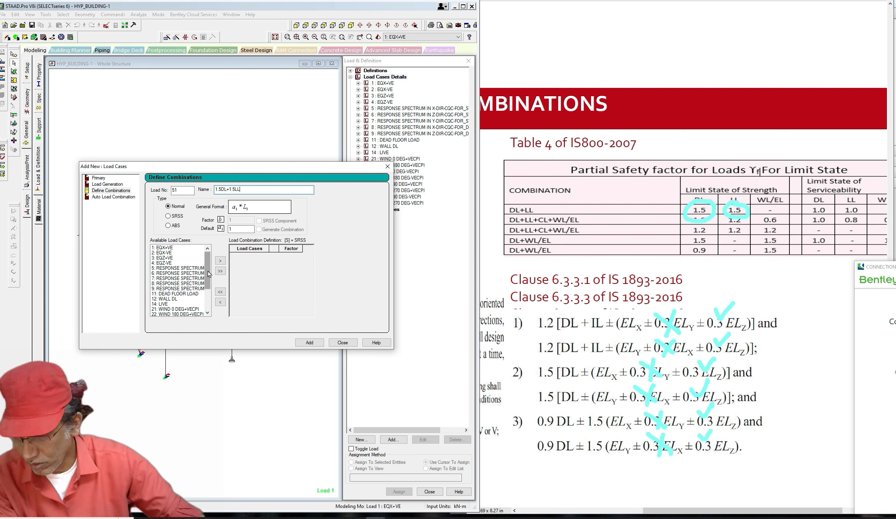
left_click_drag(209, 276, 208, 286)
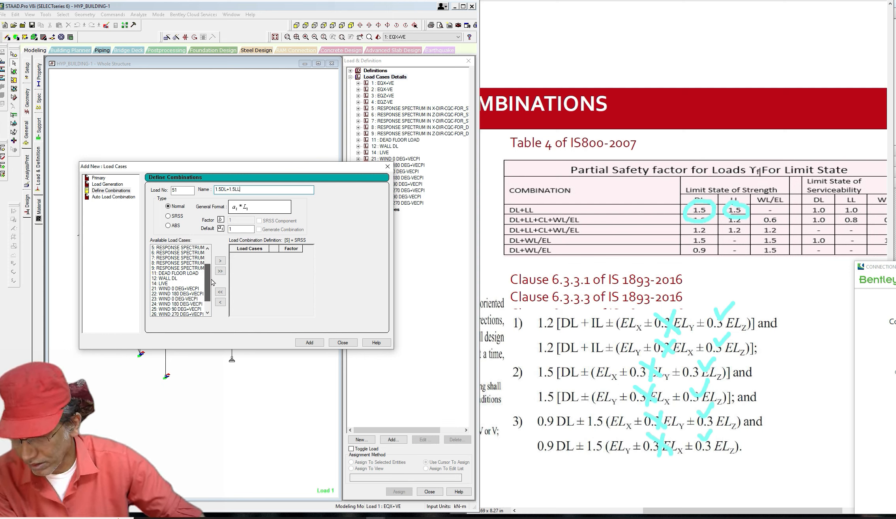
left_click(237, 229)
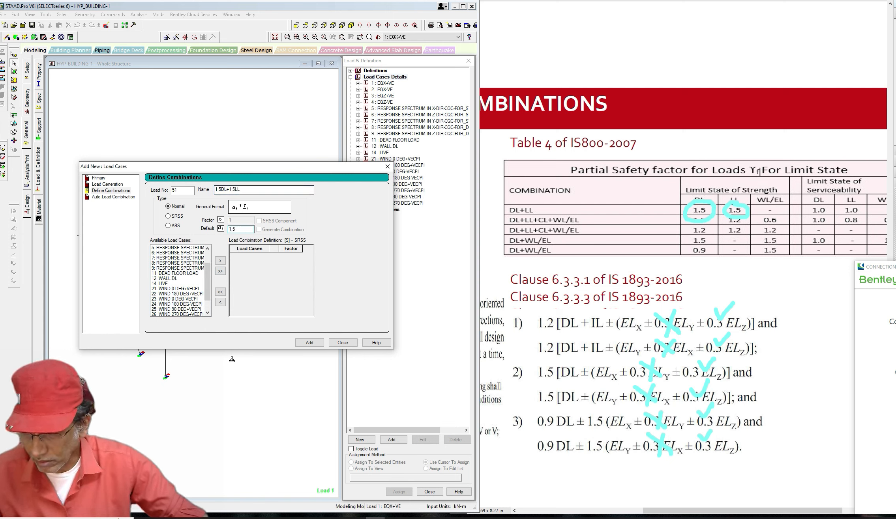
- Insert the wall load term into the combination's name so it reads 1.5DL+1.5WALL+1.5LL
left_click(229, 189)
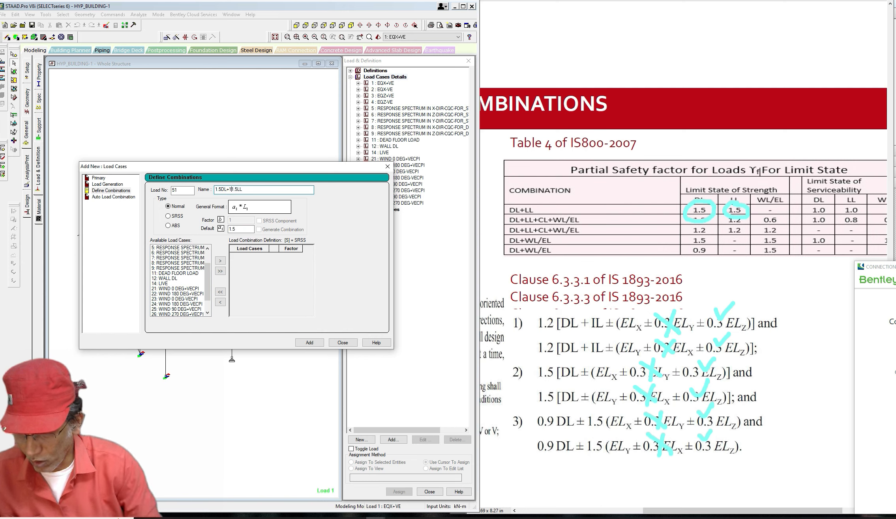
type("1.5")
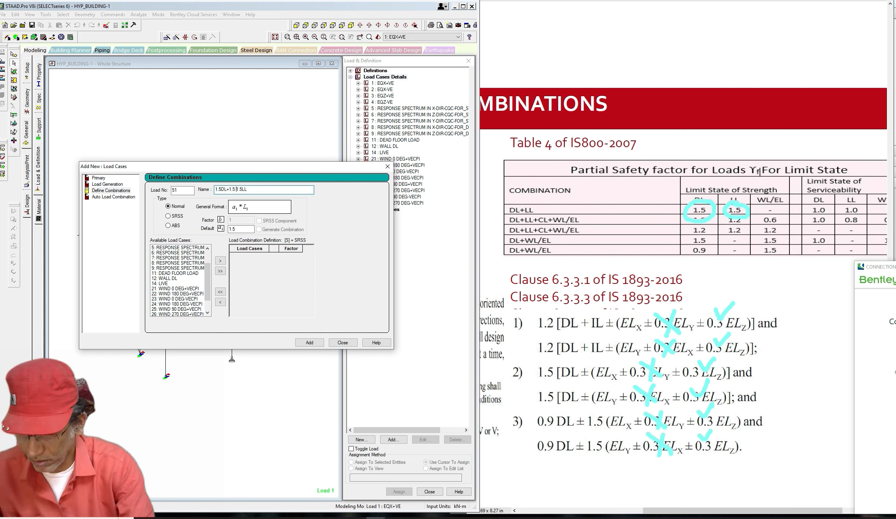
key("BackSpace")
type("W")
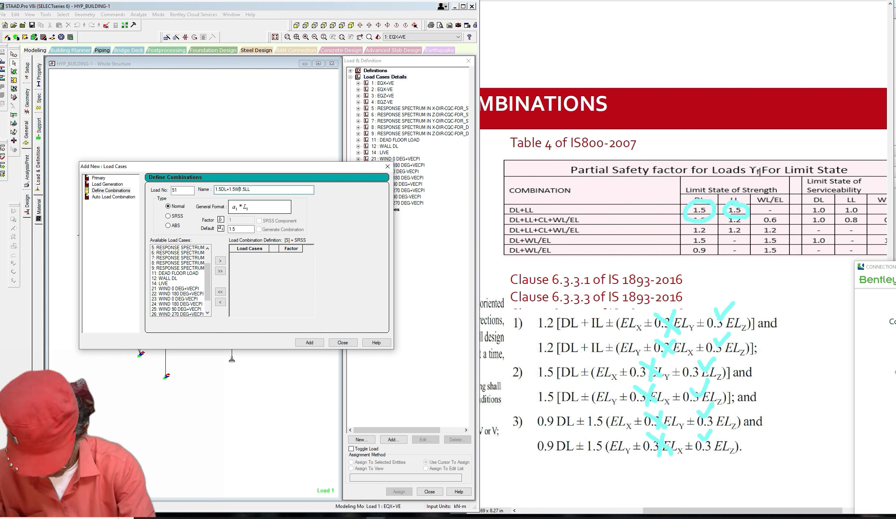
type("L+")
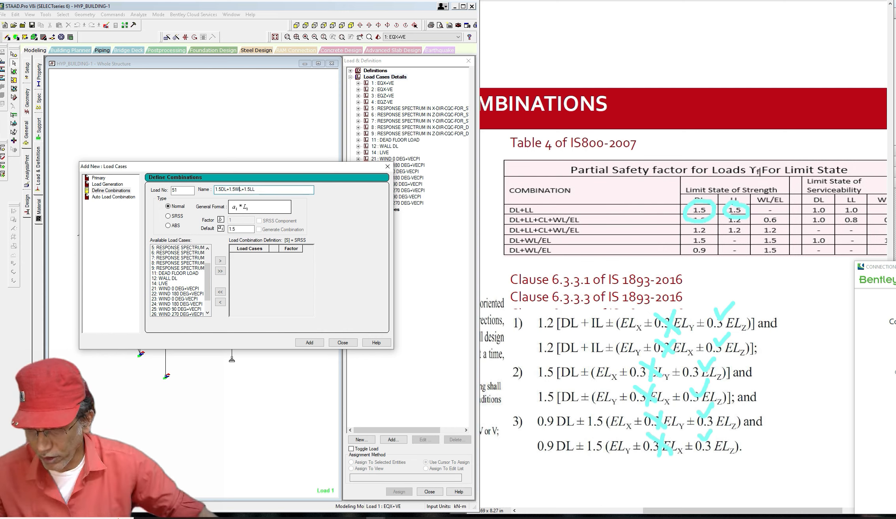
type("A")
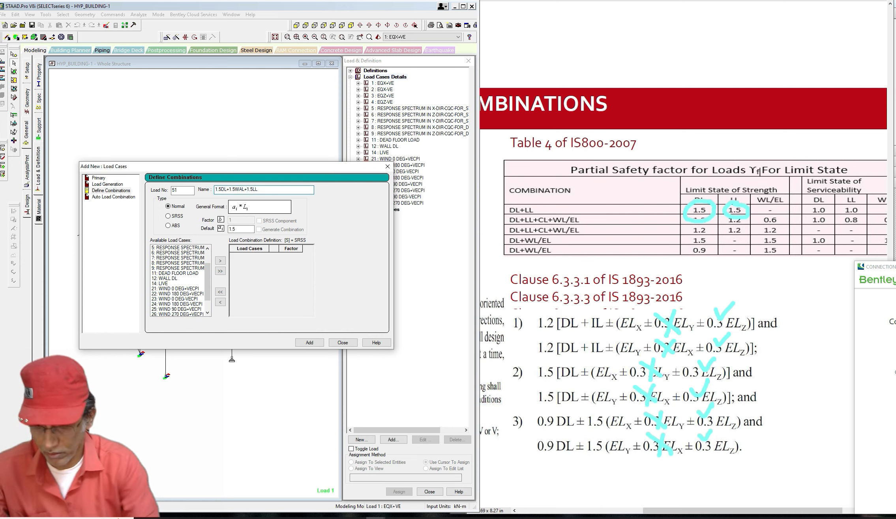
type("LL")
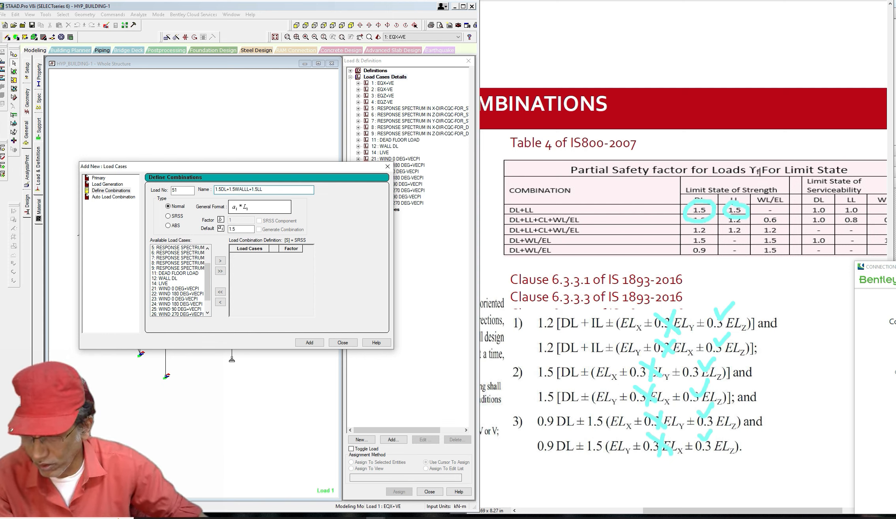
key("Delete")
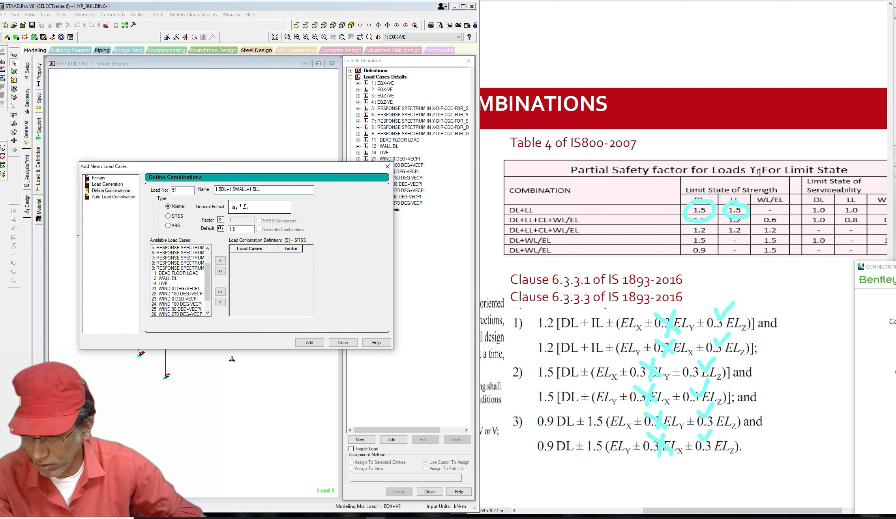
- Include load cases 11 DEAD FLOOR LOAD, 12 WALL DL and 14 LIVE with factor 1.5, and add the combination to the model
left_click(236, 230)
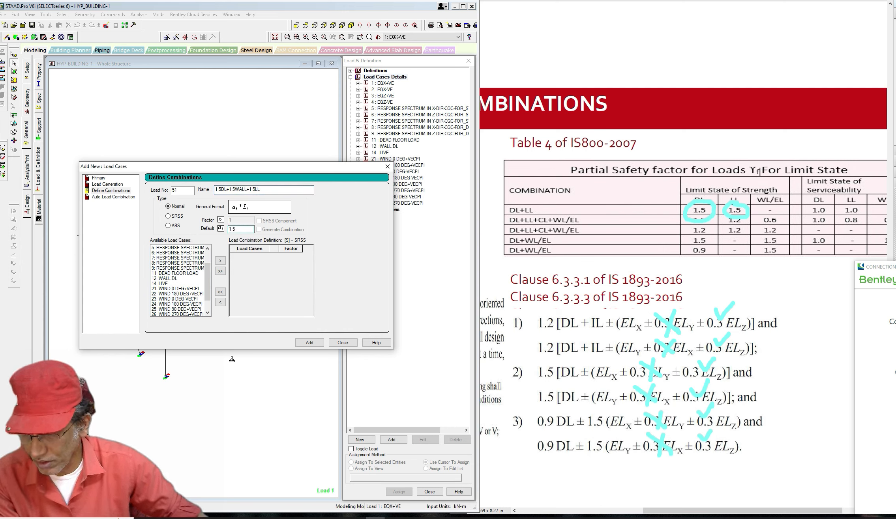
left_click_drag(235, 229, 227, 231)
type("1")
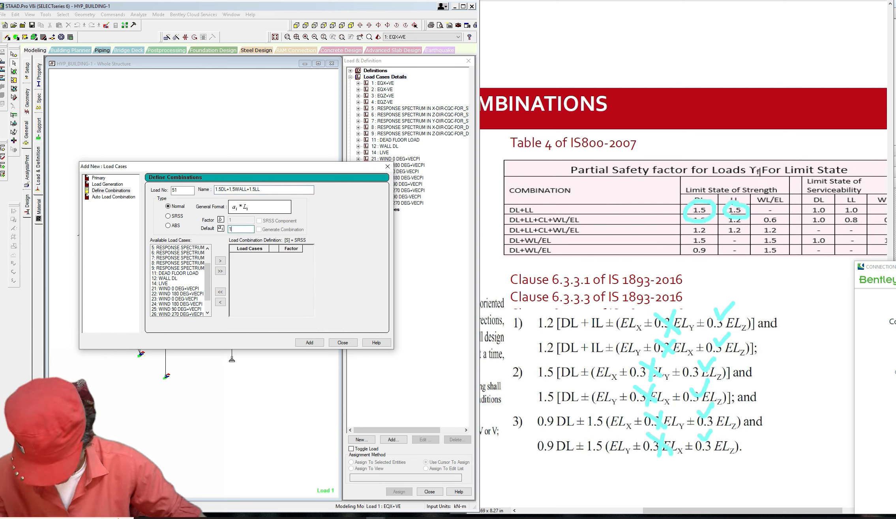
type(".5")
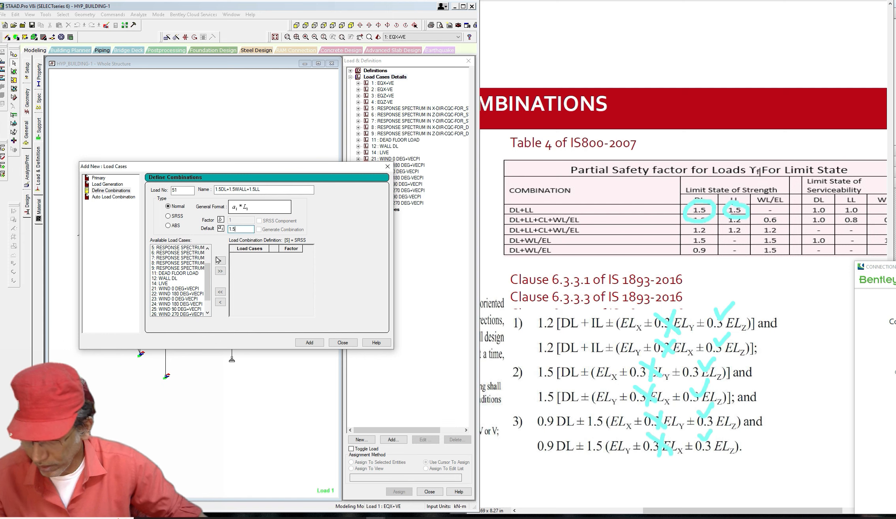
left_click(182, 273)
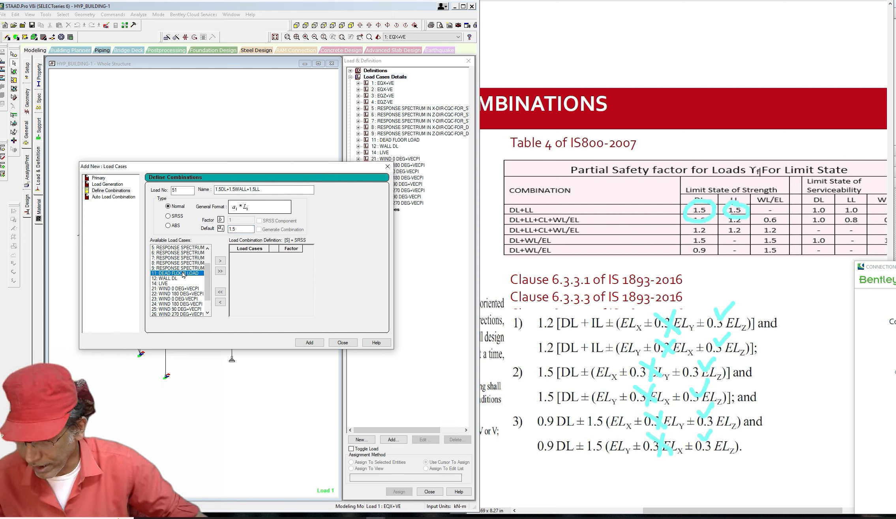
left_click(219, 262)
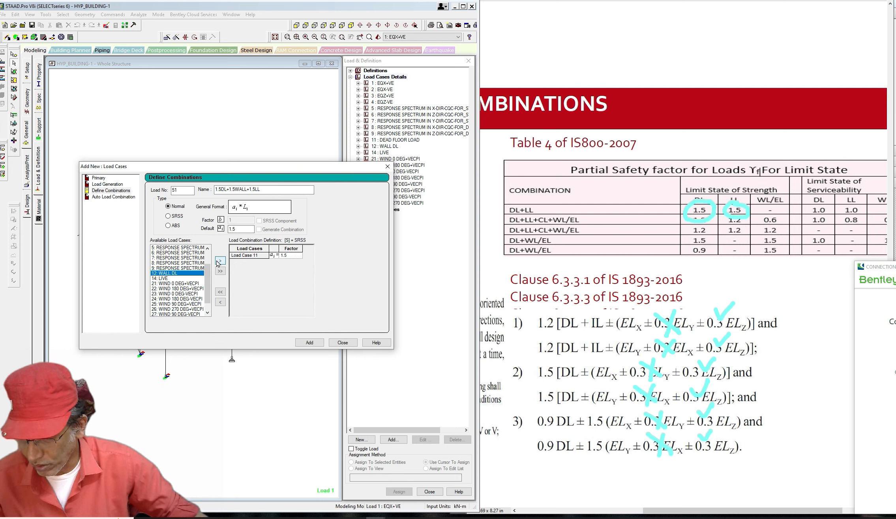
left_click(219, 262)
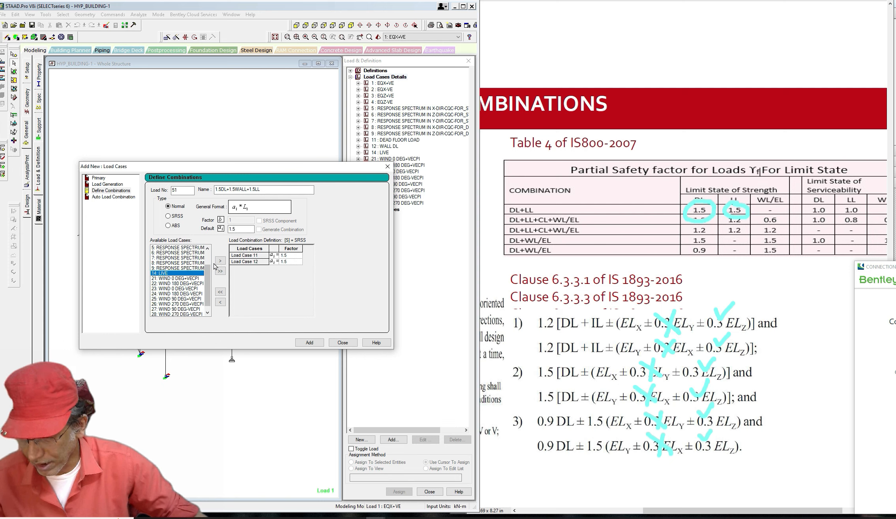
left_click(220, 261)
left_click(309, 343)
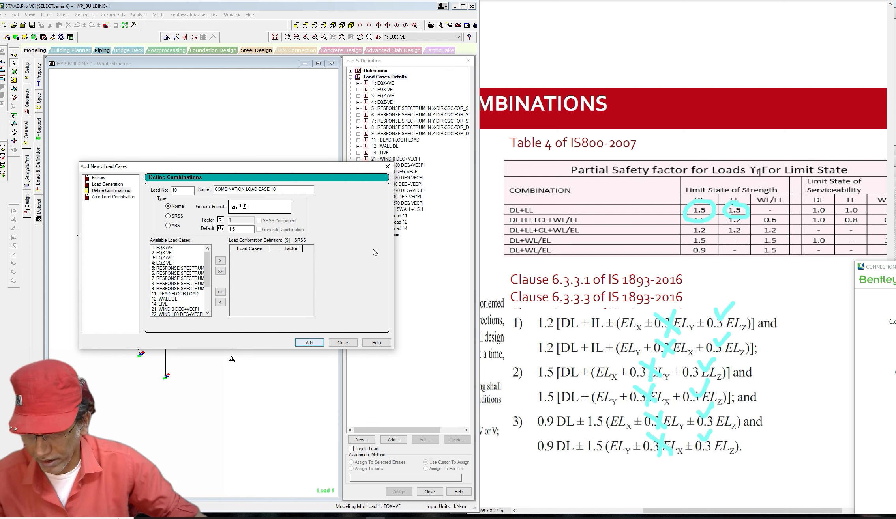
left_click_drag(358, 168, 294, 178)
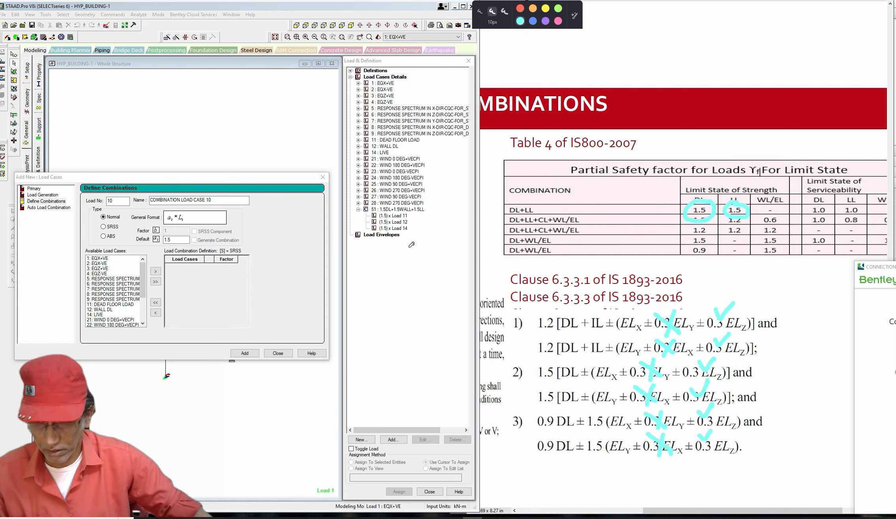
mouse_move(431, 210)
left_mouse_down()
mouse_move(358, 205)
mouse_move(379, 239)
mouse_move(438, 219)
mouse_move(424, 205)
left_mouse_up()
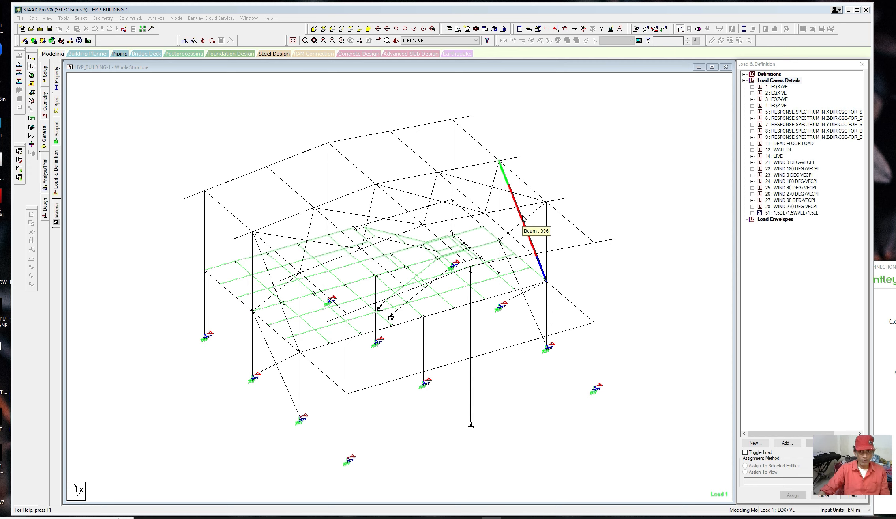
- Start defining another load combination under Load Cases Details with load number 101
left_click(779, 80)
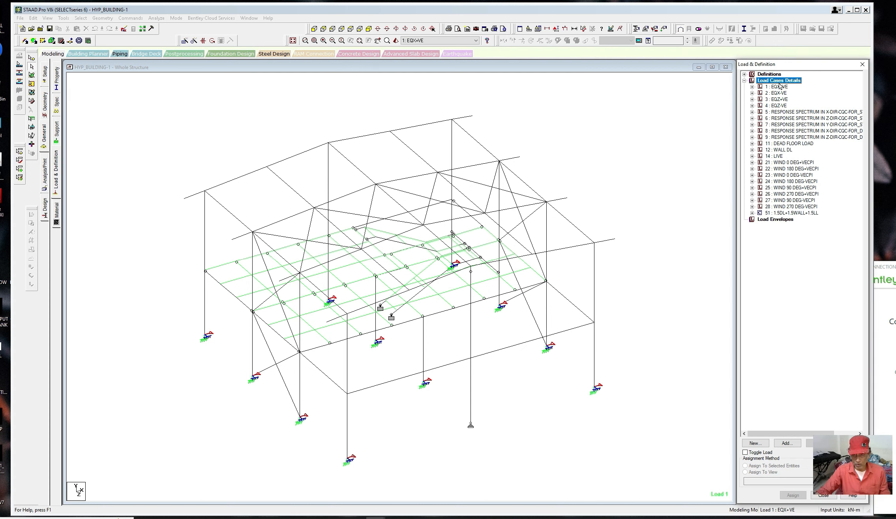
left_click(787, 443)
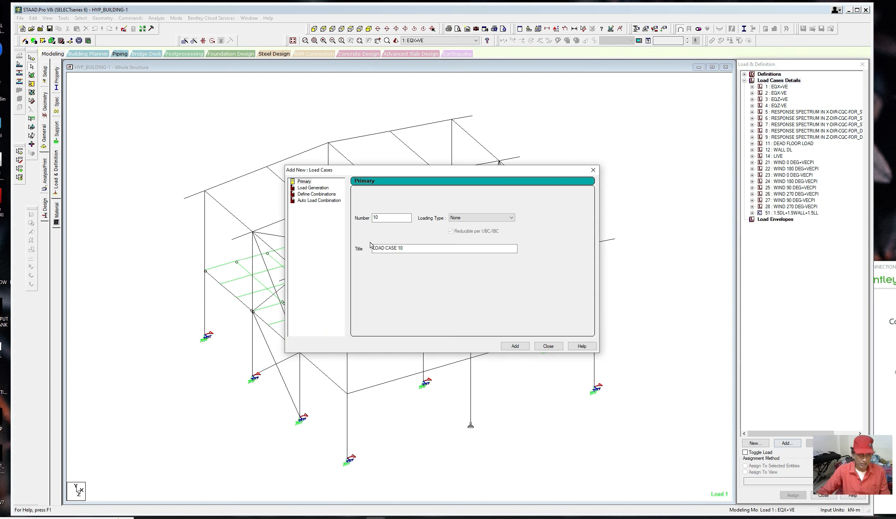
left_click(326, 195)
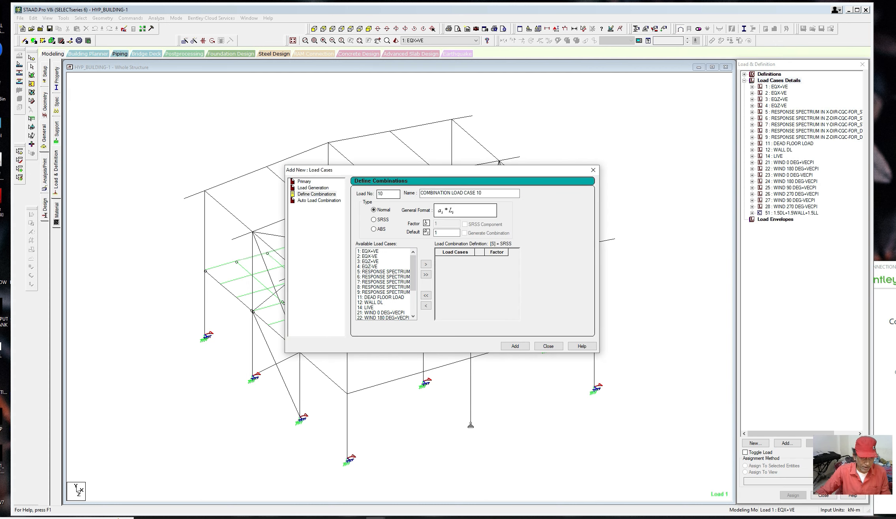
double_click(380, 194)
left_click(384, 194)
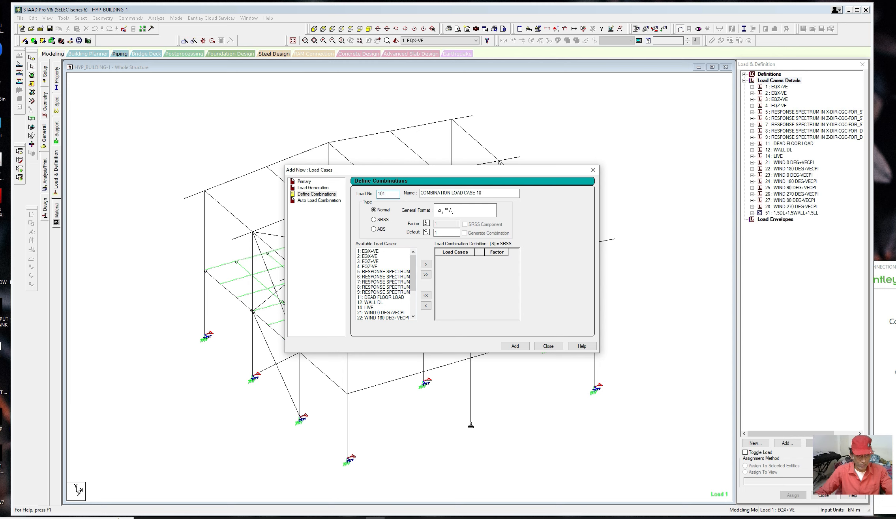
- Name load combination 101 as 1.2DL+1.2WALL+1.2LL+1.2RESQX+VE and set its default factor to 1.2
type("1")
key("Tab")
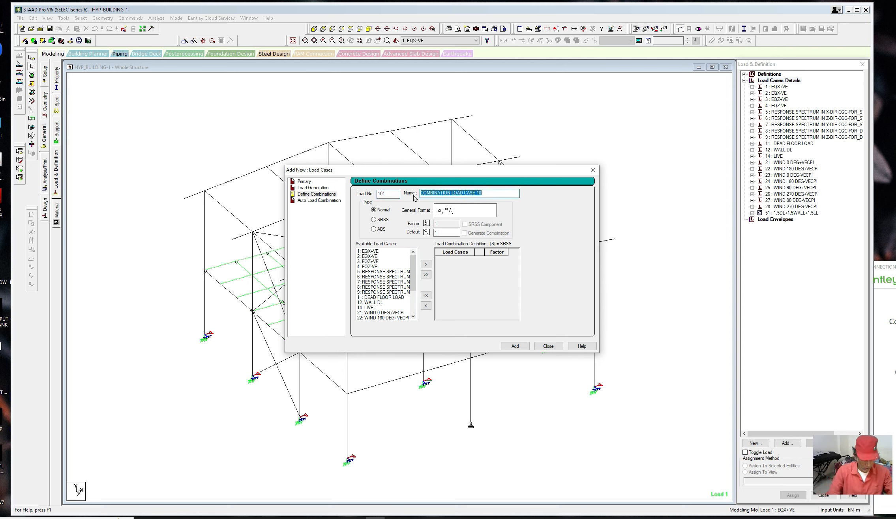
type("1.2DL+1.2WALL+1.2LL+1.2RES")
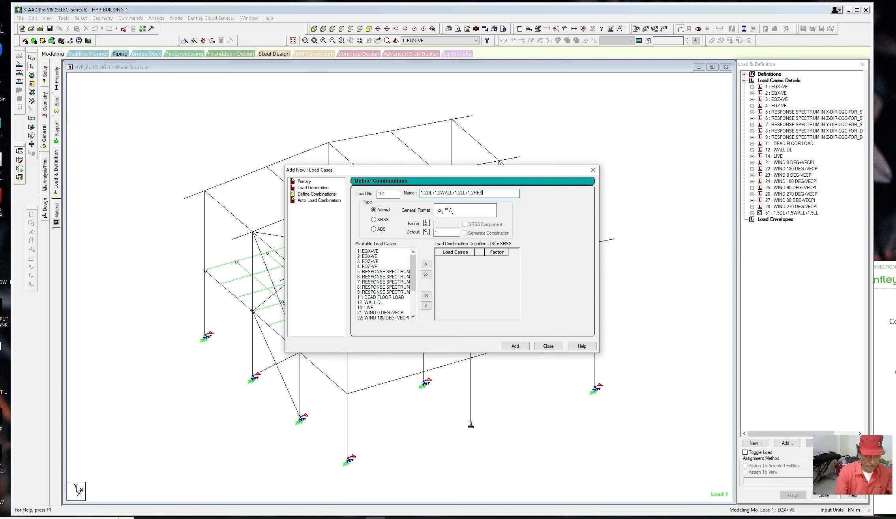
type("QX+VE")
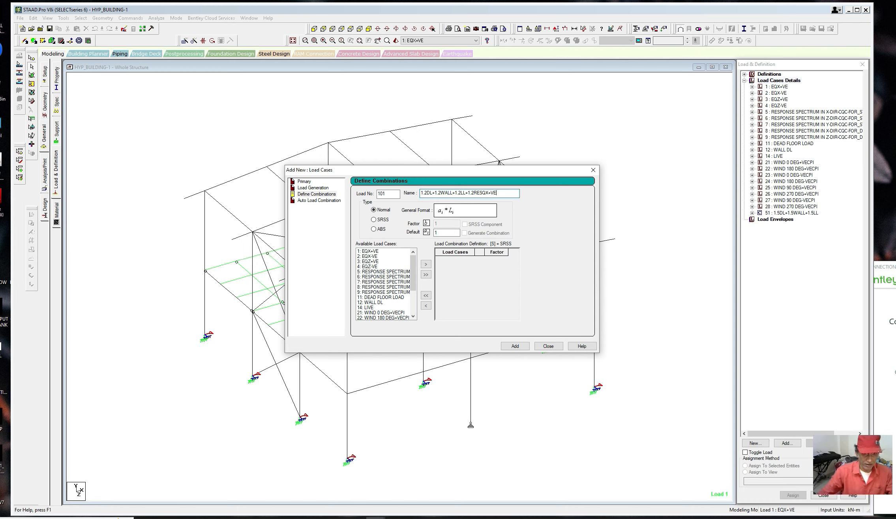
left_click(437, 233)
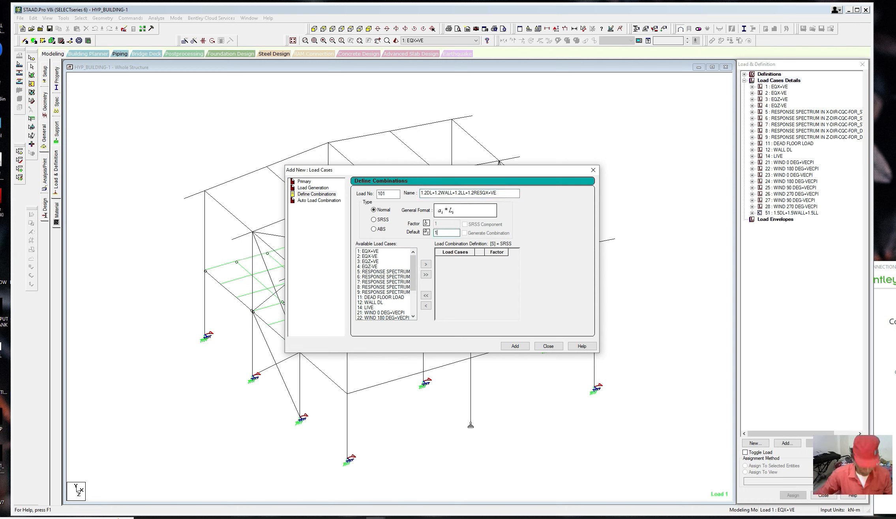
type(".2")
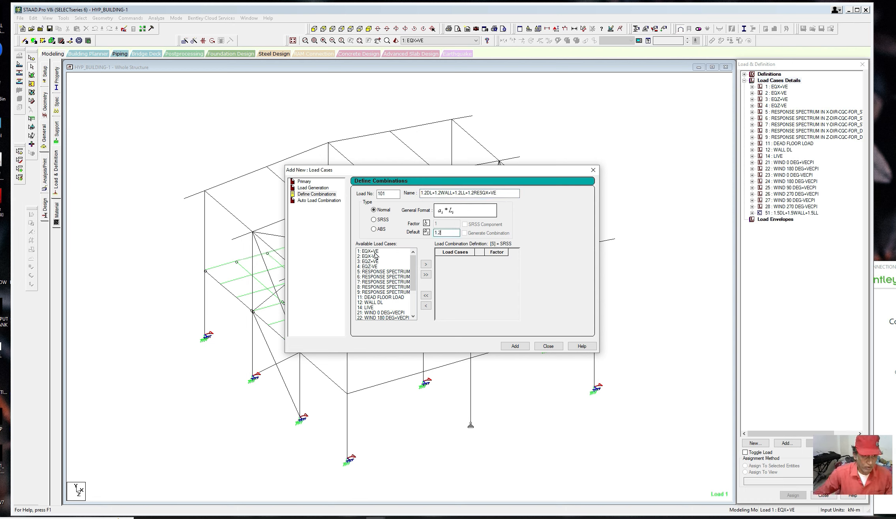
- Include load cases 11 DEAD FLOOR LOAD, 12 WALL DL and 14 LIVE in the combination with factor 1.2
left_click(375, 252)
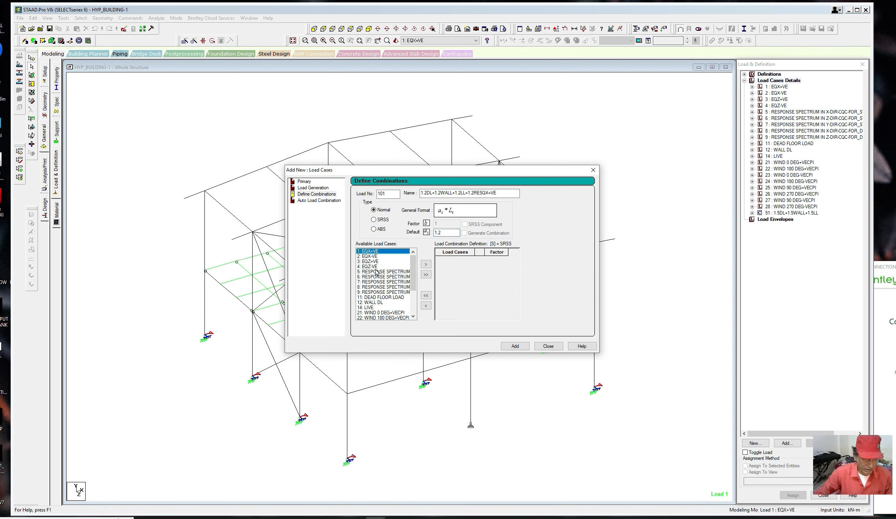
left_click(373, 297)
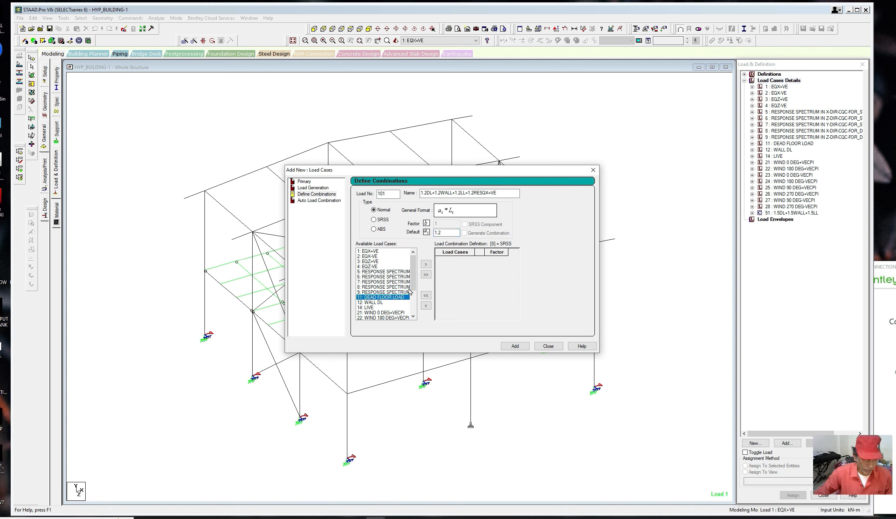
left_click(426, 264)
left_click(377, 298)
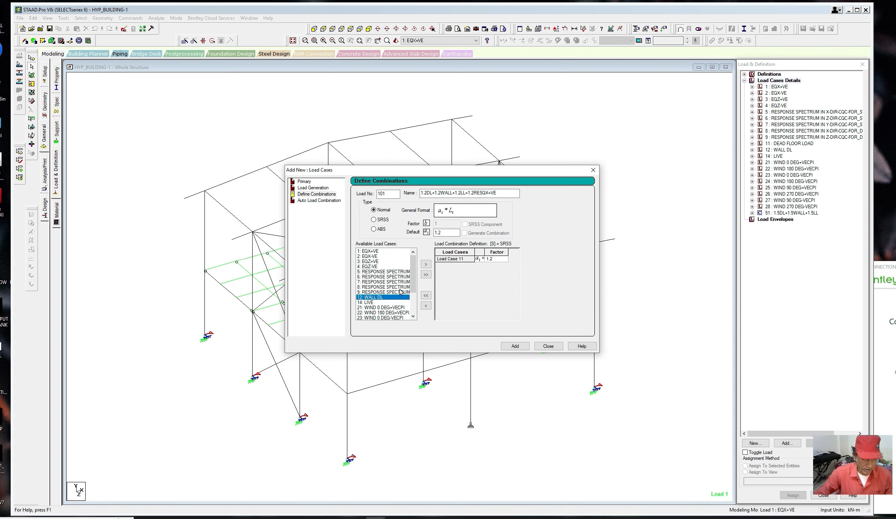
left_click(425, 264)
left_click(374, 298)
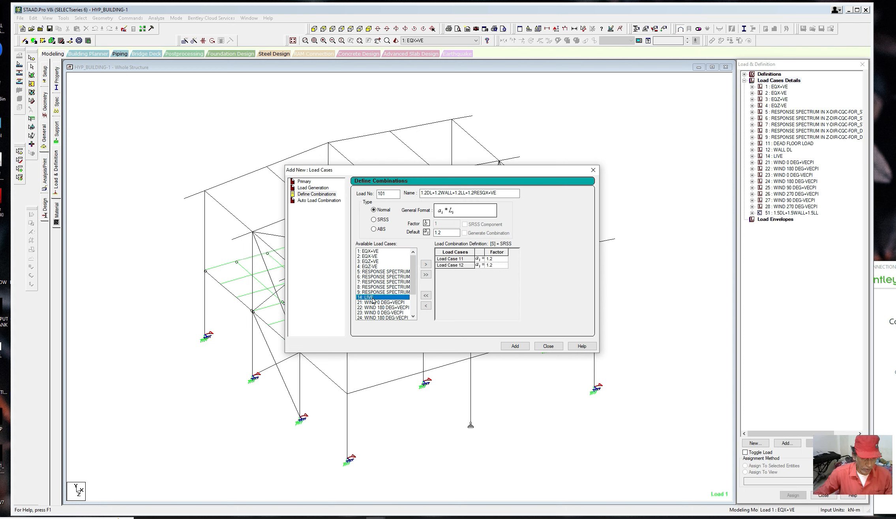
left_click(425, 265)
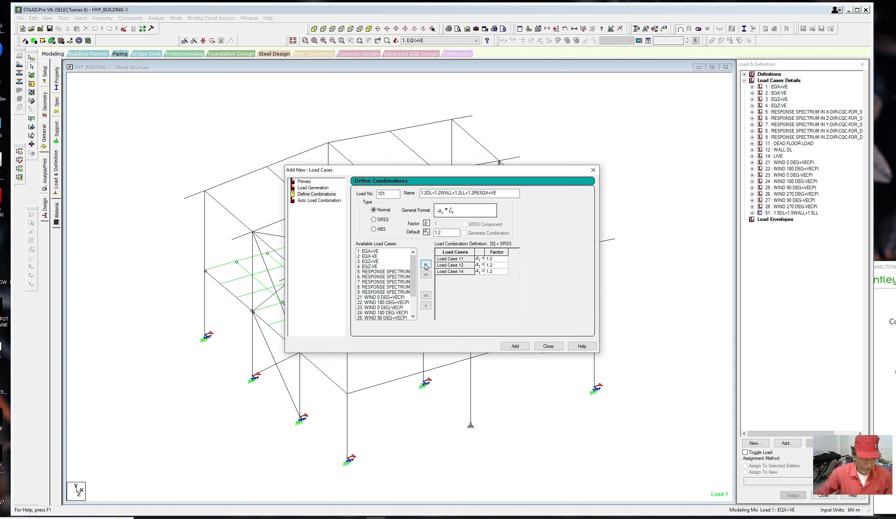
- Include load case 5, the X-direction response spectrum, with factor 1.2, add combination 101 to the model and check its component loads
left_click(386, 272)
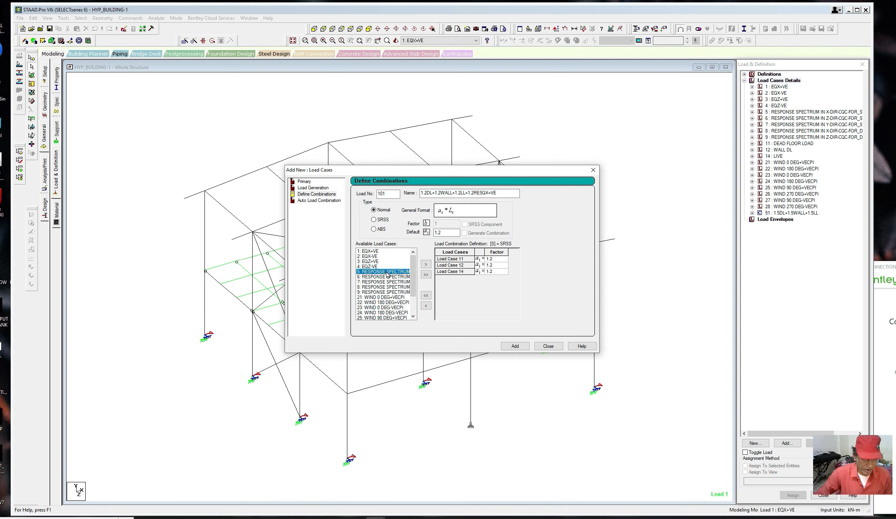
left_click(426, 264)
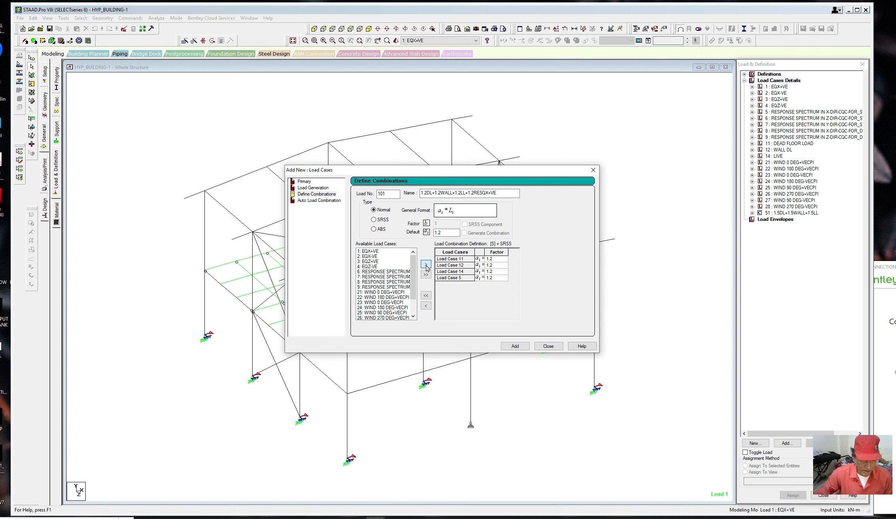
left_click(515, 346)
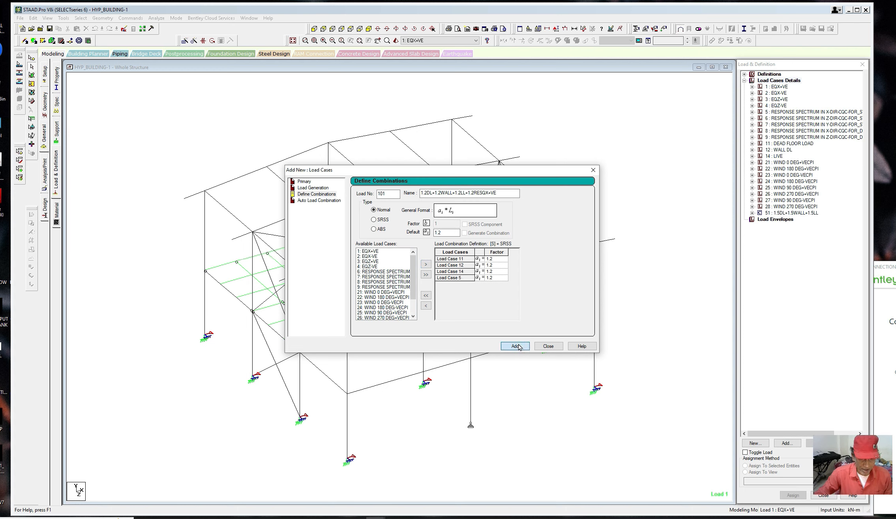
left_click(547, 346)
left_click(795, 231)
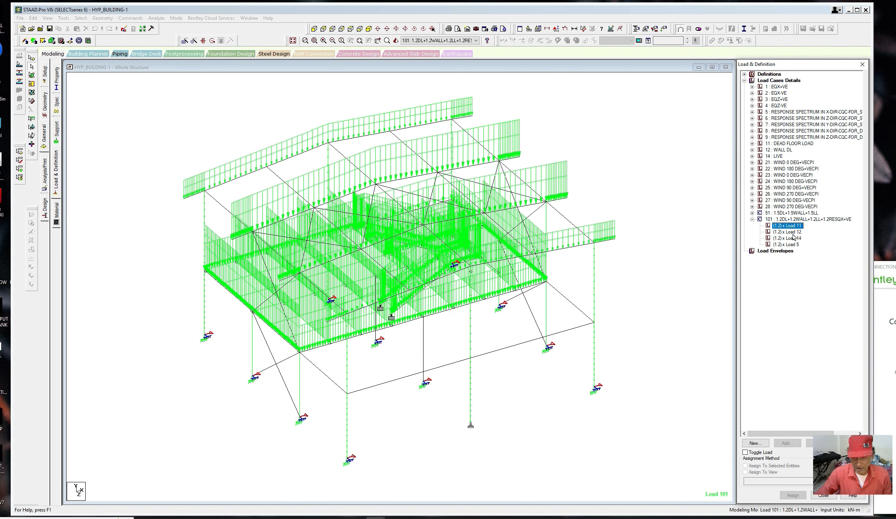
left_click(793, 245)
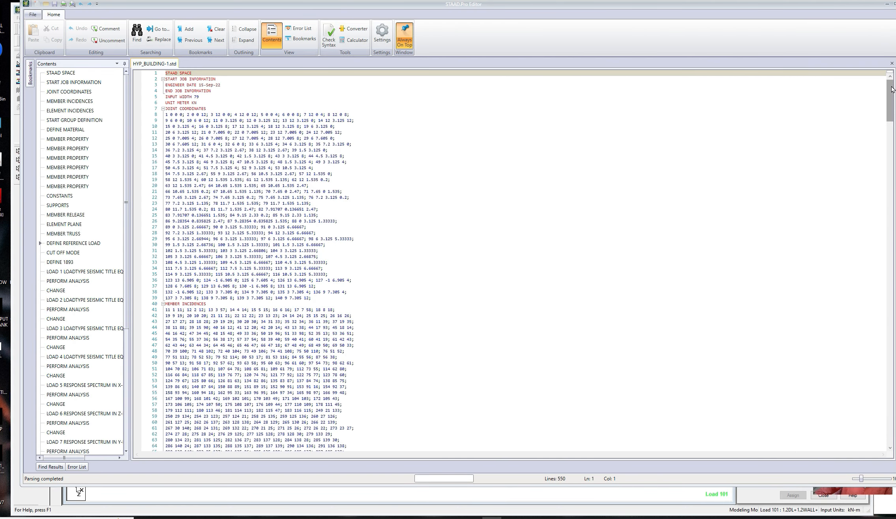
- In the STAAD.Pro Editor, copy the two-line LOAD COMB 101 block and paste three copies below it, before FINISH
left_click_drag(891, 90, 888, 321)
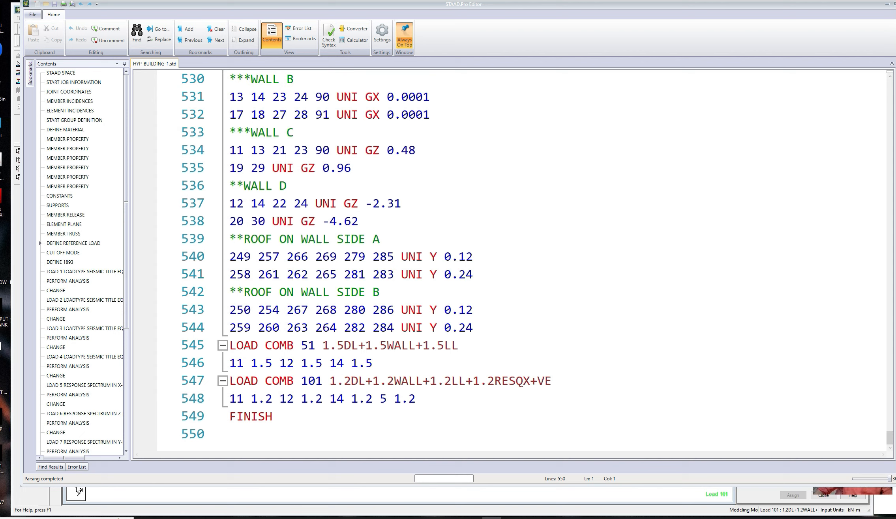
left_click_drag(230, 381, 423, 399)
key("ctrl+c")
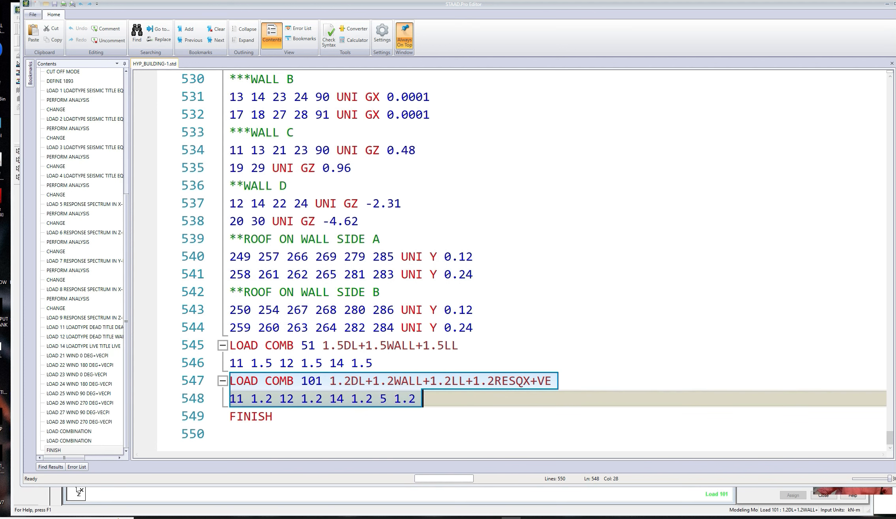
left_click(423, 399)
key("Return")
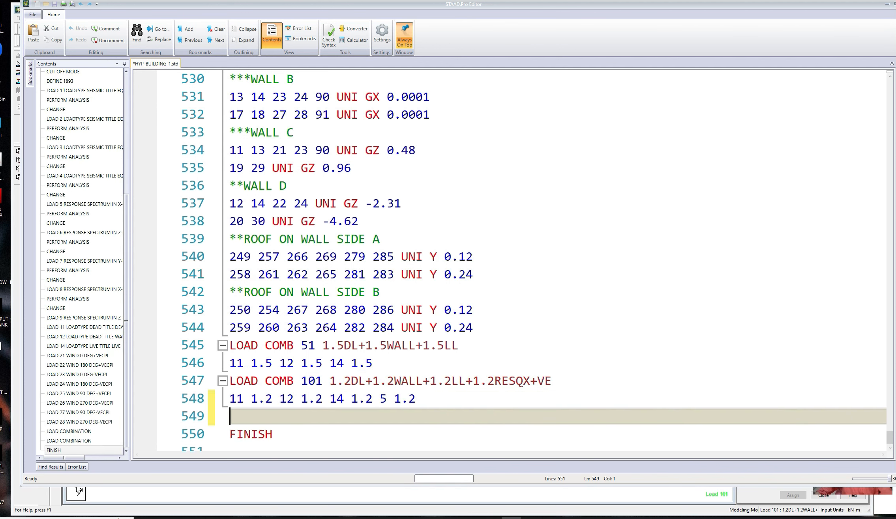
key("ctrl+v")
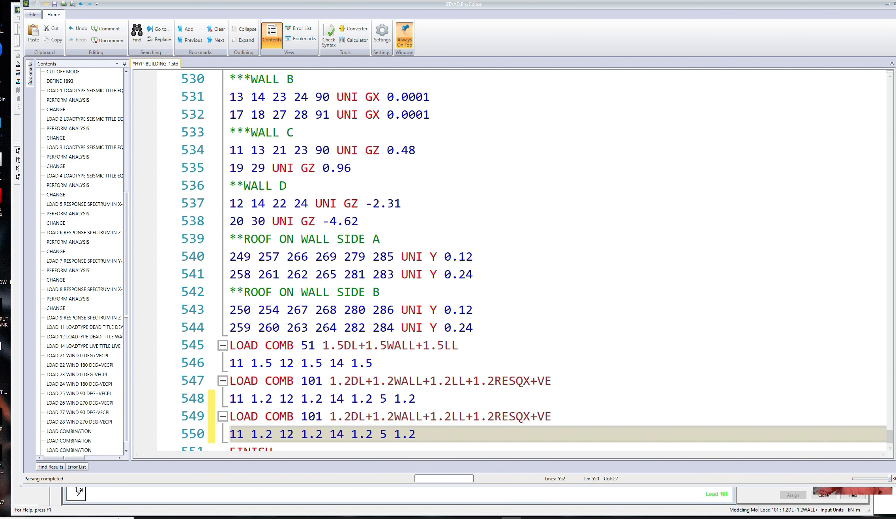
key("Return")
key("ctrl+v")
key("Return")
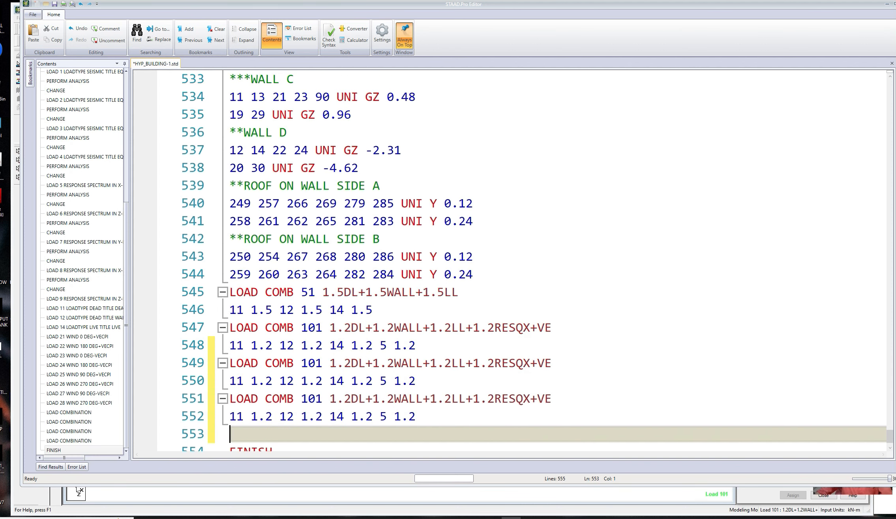
key("ctrl+v")
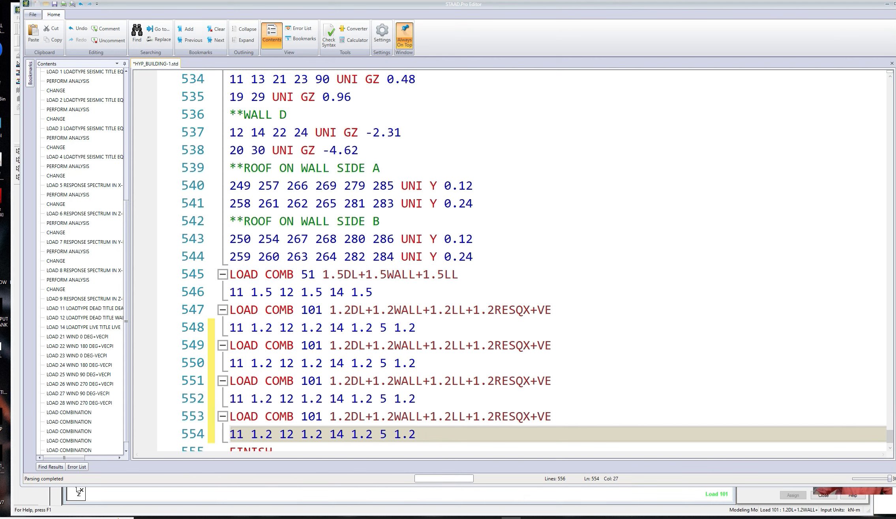
- Renumber the three pasted load combinations as 102, 103 and 104
left_click(320, 310)
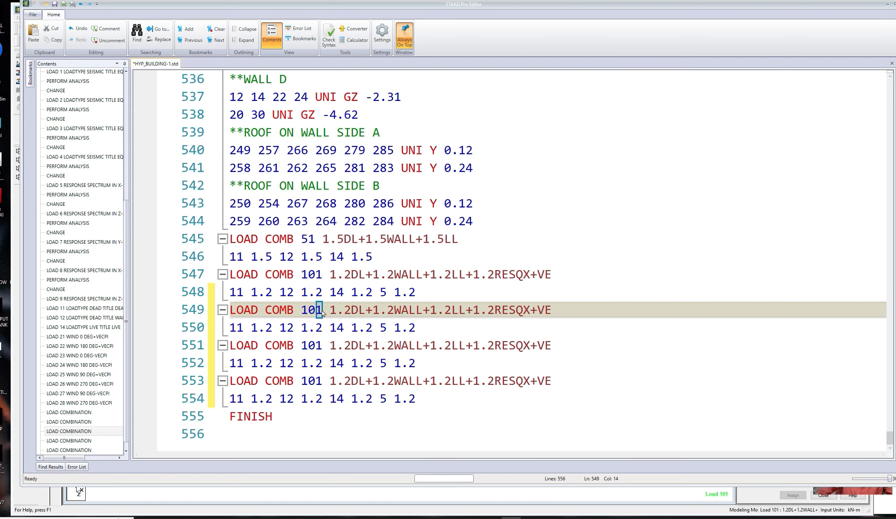
type("2")
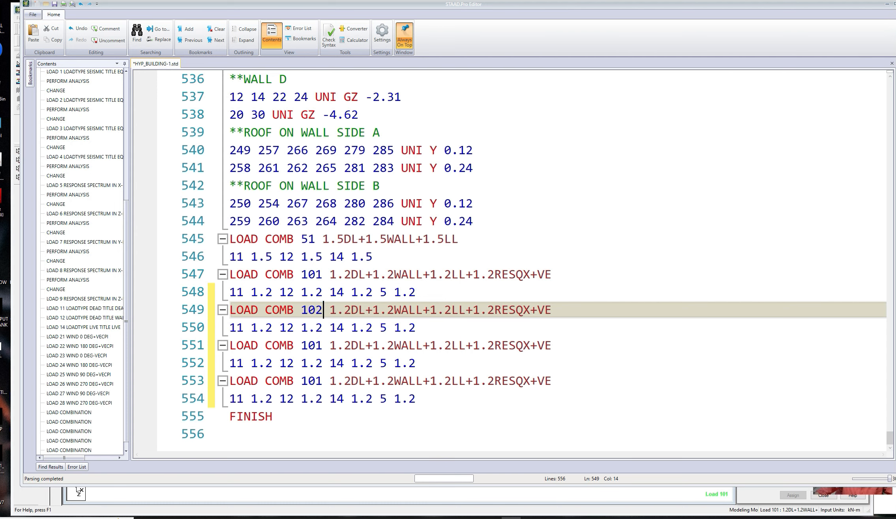
key("Down")
key("Down")
key("shift+Left")
type("3")
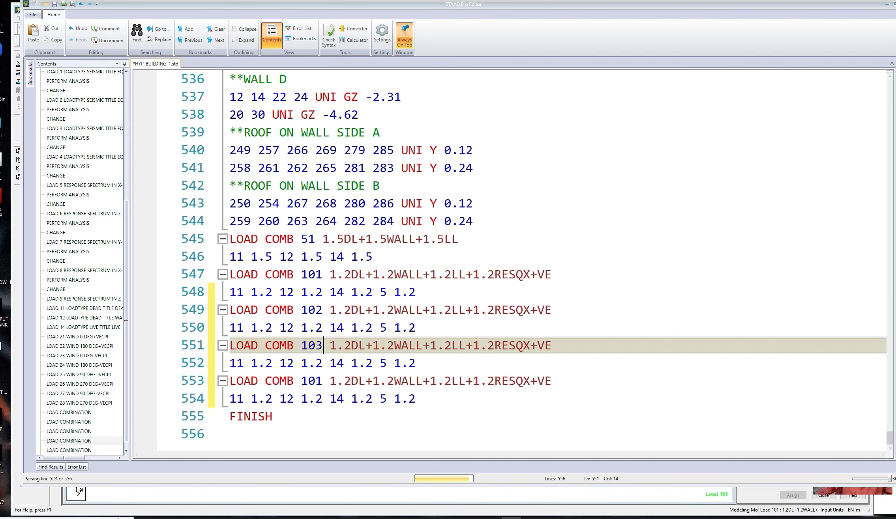
key("Down")
key("Down")
key("shift+Left")
type("4")
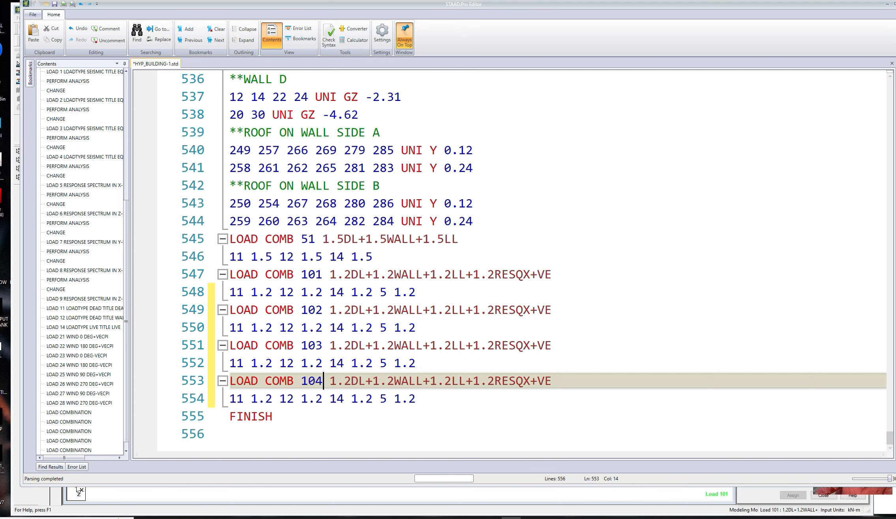
- Change combination 102's title ending to RESQX-VE and set its load case 5 factor to -1.2
left_click_drag(531, 310, 537, 310)
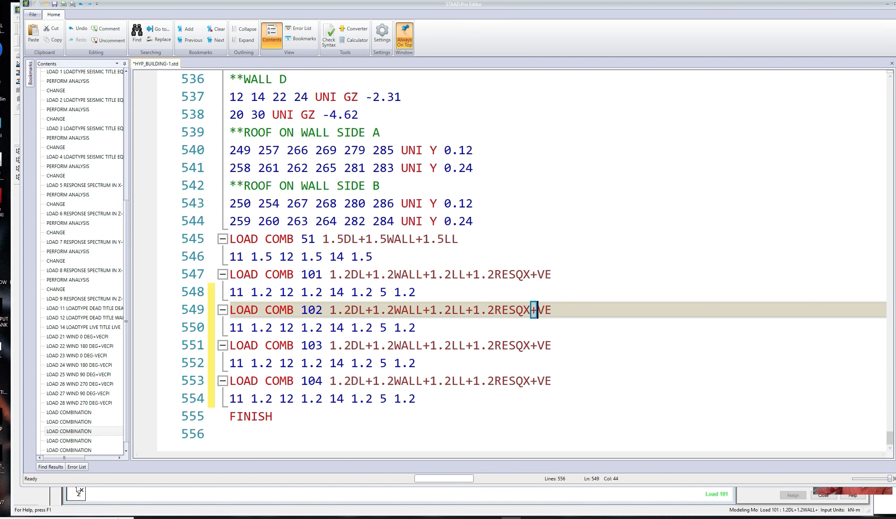
type("-")
left_click(394, 328)
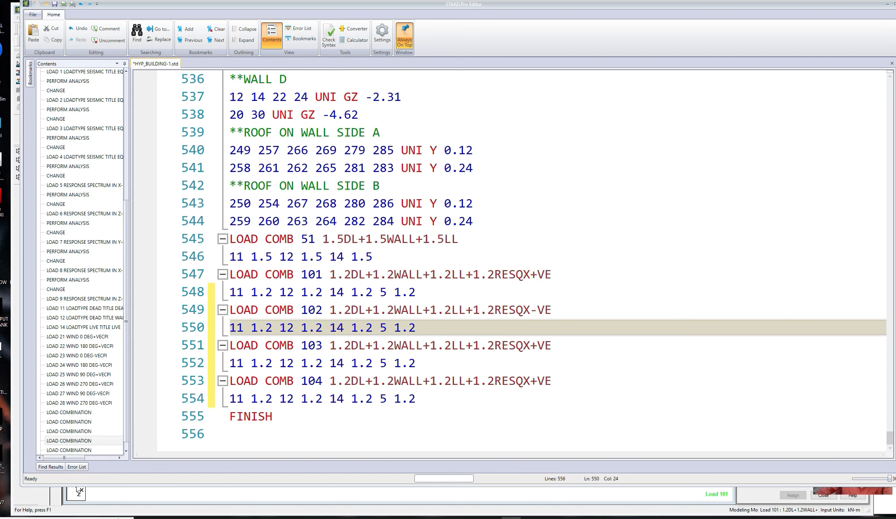
type("-")
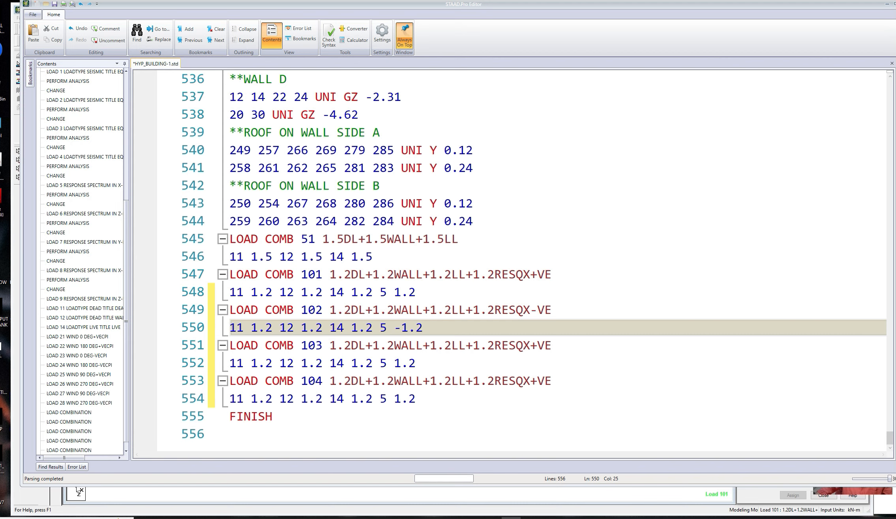
- Change combination 103's title ending to RESQZ+VE and replace load case 5 with load case 6
left_click_drag(523, 346, 530, 345)
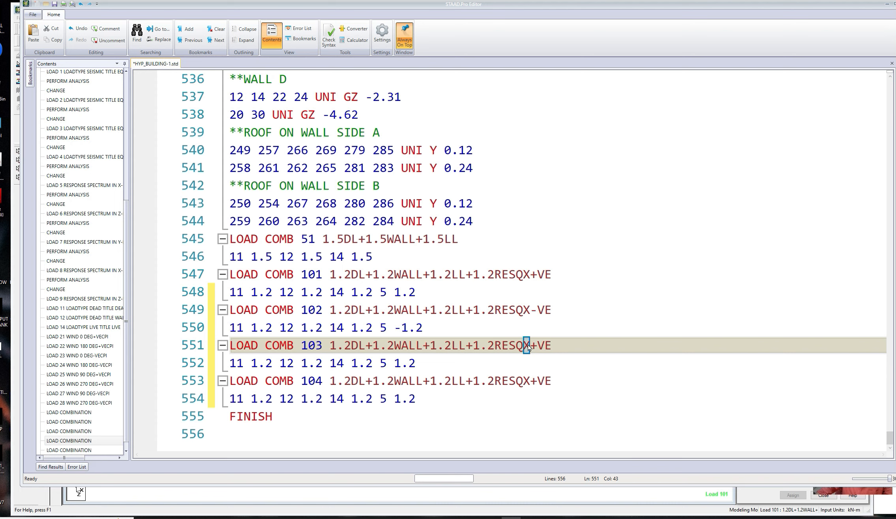
type("Z")
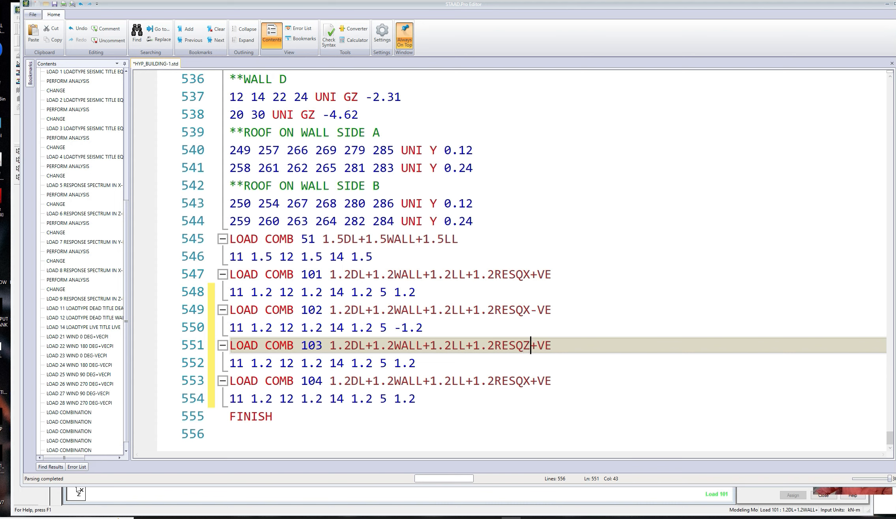
double_click(383, 363)
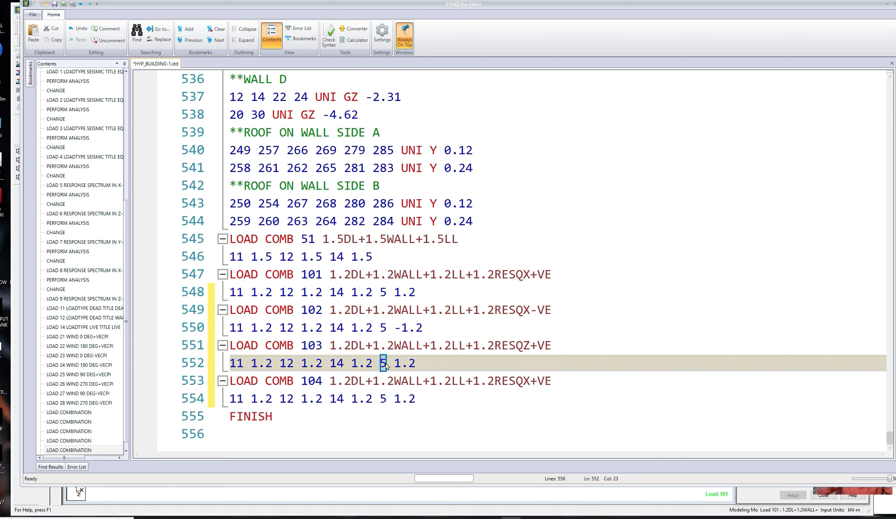
type("6")
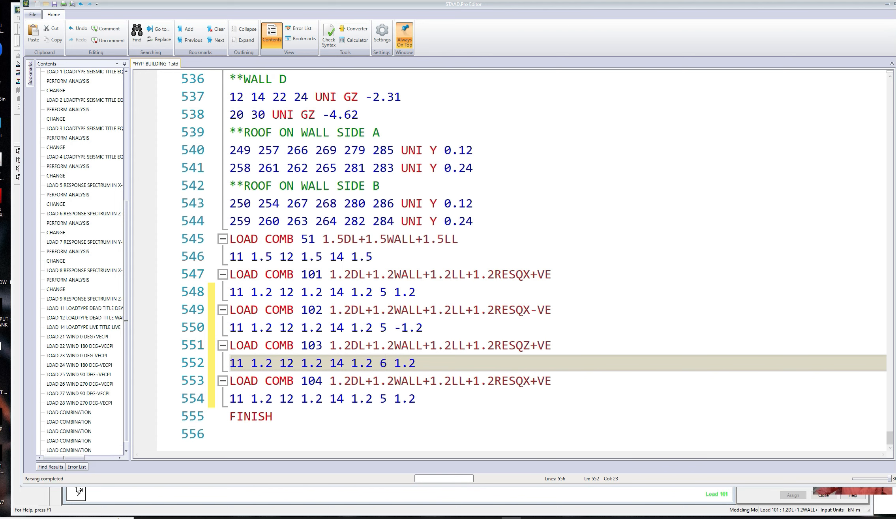
- Change combination 104's title ending to RESQZ-VE and replace its load case 5 term with load case 6 at factor -1.2
left_click(531, 381)
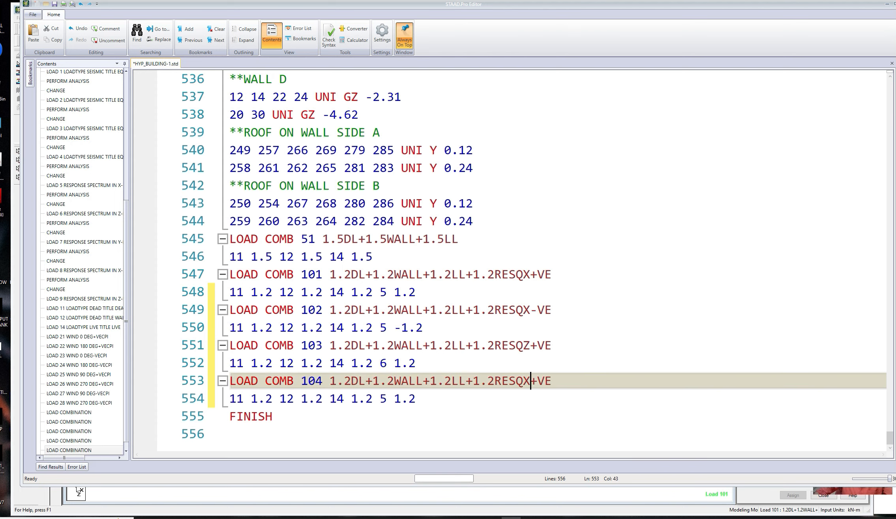
key("shift+Right")
type("Z")
key("shift+Right")
type("-")
double_click(384, 399)
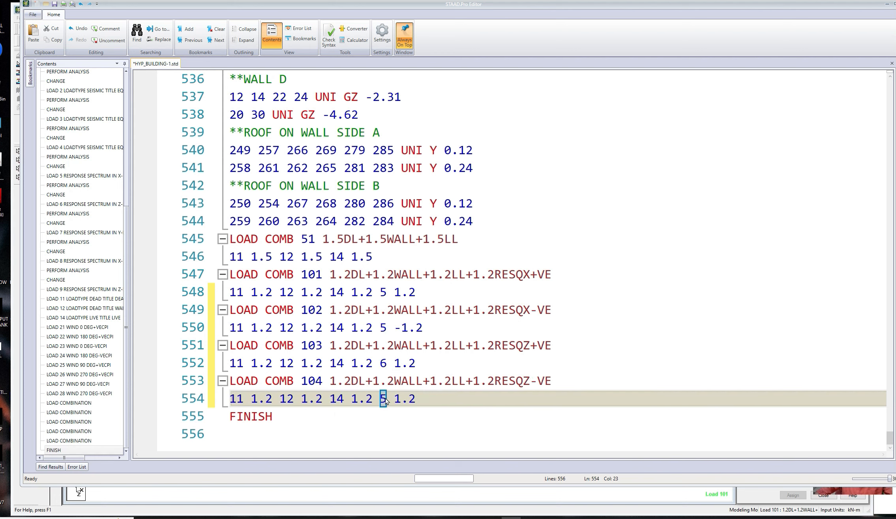
type("6 -")
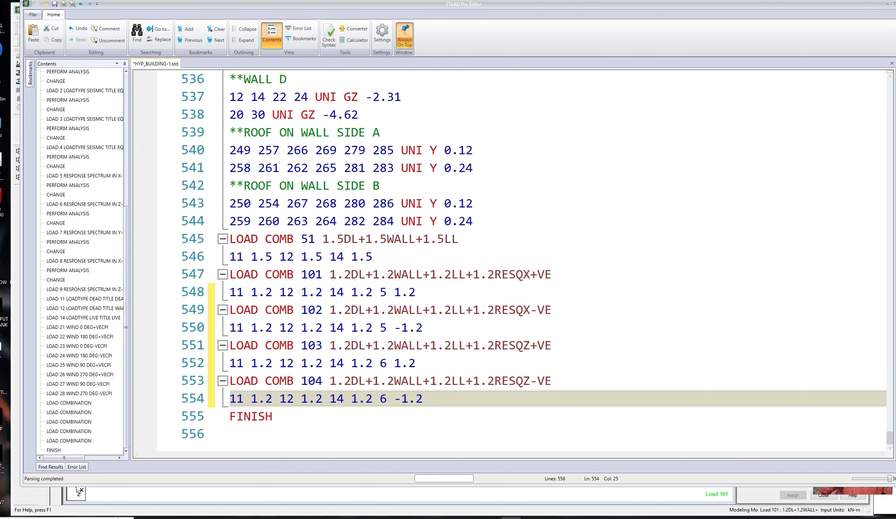